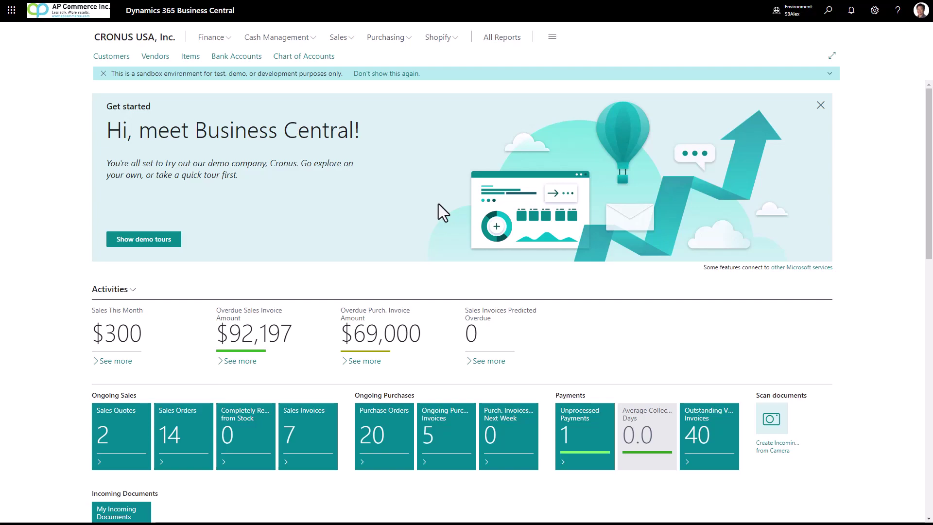
Search 'daily invoi' in Tell me and choose the Daily Invoicing with G/L Breakdown report
left_click(828, 17)
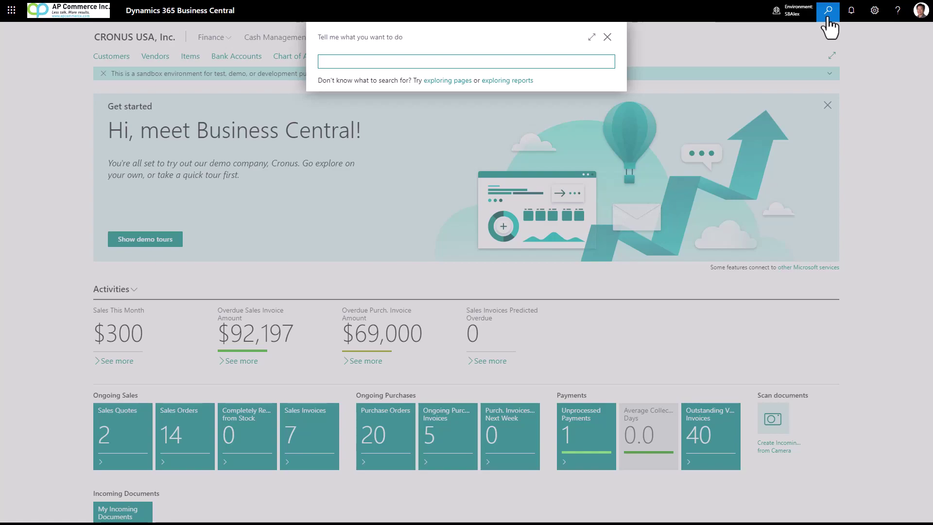
type("daily invoi")
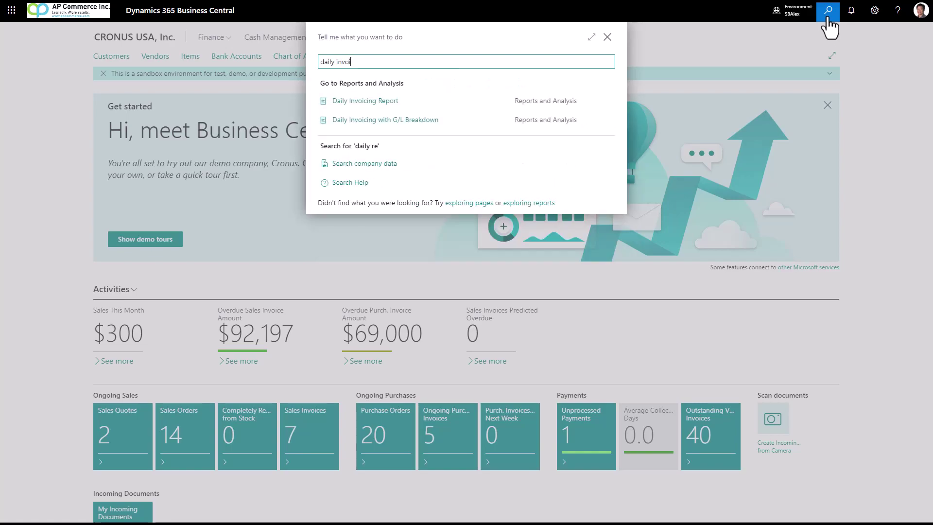
left_click(424, 120)
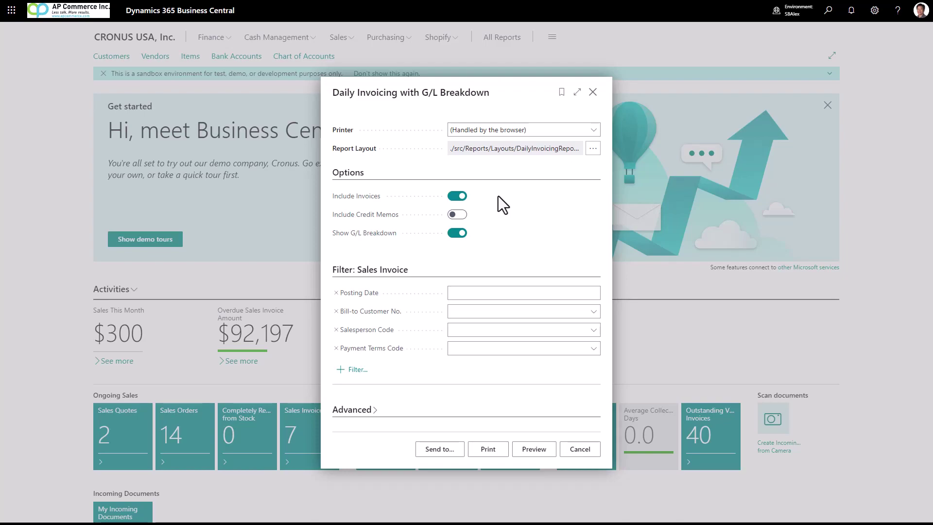
Enter 'p1' in the Posting Date filter so it expands to 01/01/23..01/31/23
left_click(482, 289)
left_click(469, 292)
type("p1")
key("BackSpace")
key("BackSpace")
type("p1")
key("Tab")
Preview the report and scroll to page 2's G/L Account Disbursement table
left_click(532, 450)
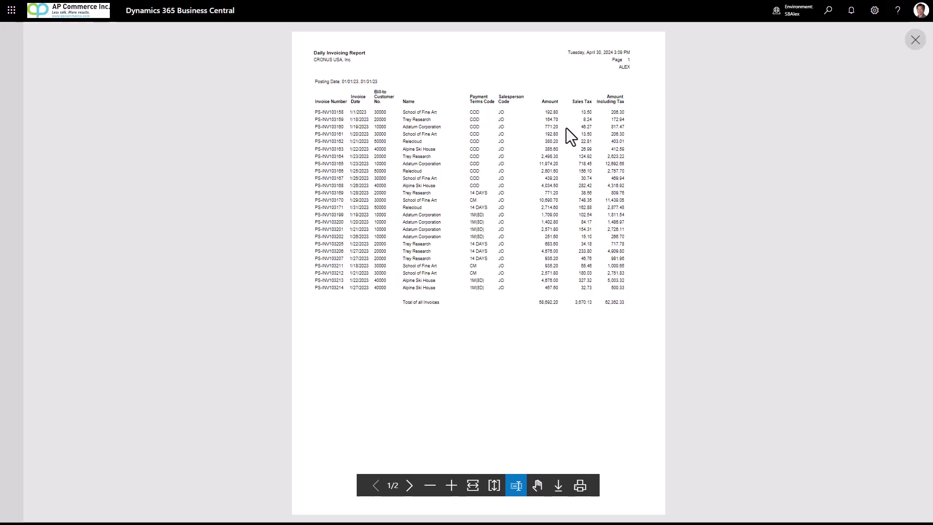
scroll(566, 128, "down", 2)
scroll(564, 146, "down", 1)
scroll(459, 255, "down", 1)
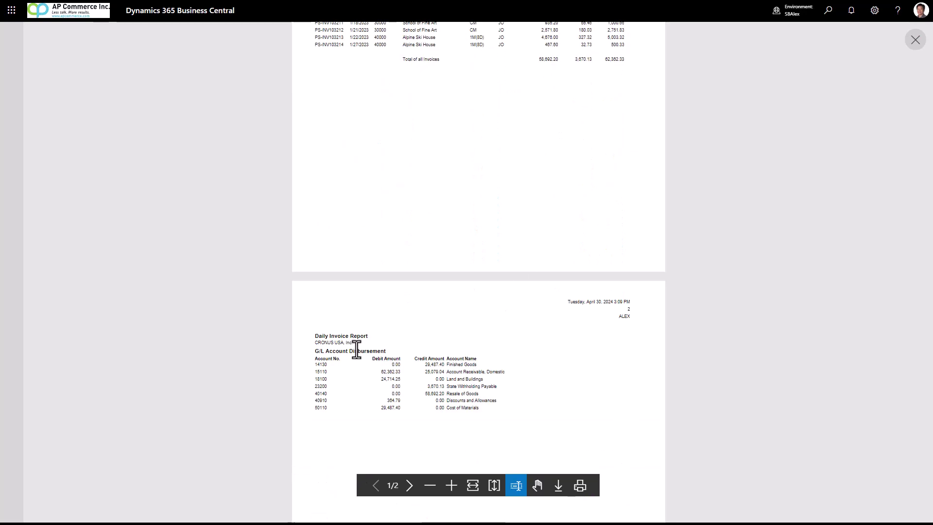